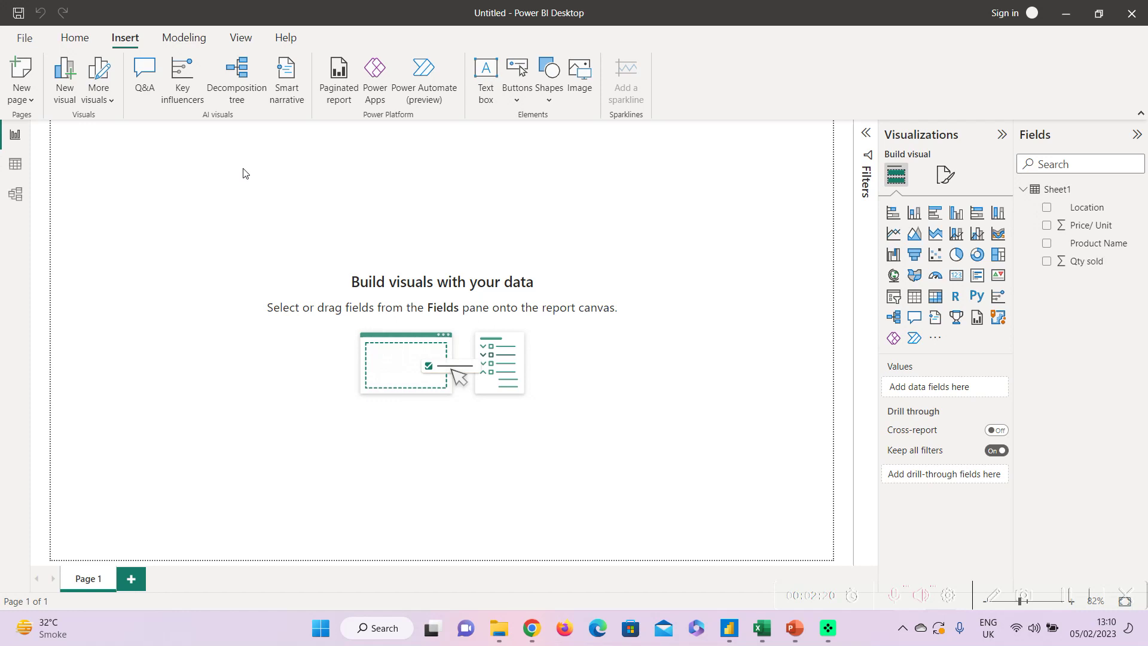
Start a new measure from the Modeling tab, then cancel the empty 'Measure =' formula.
left_click(171, 43)
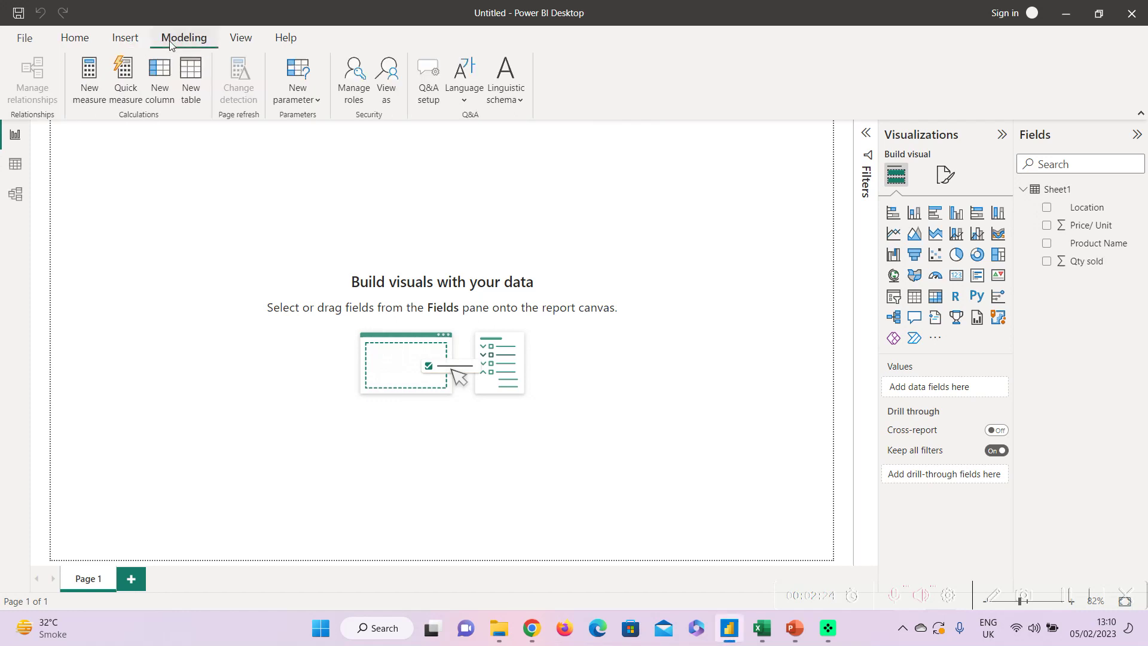
left_click(94, 90)
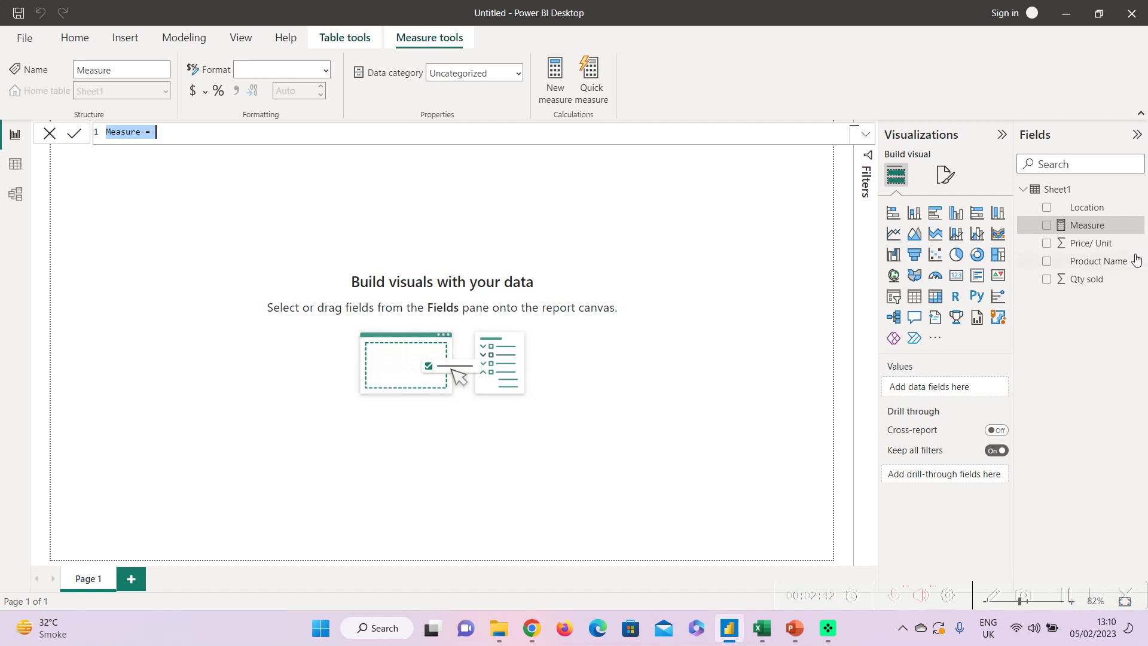
left_click(1136, 226)
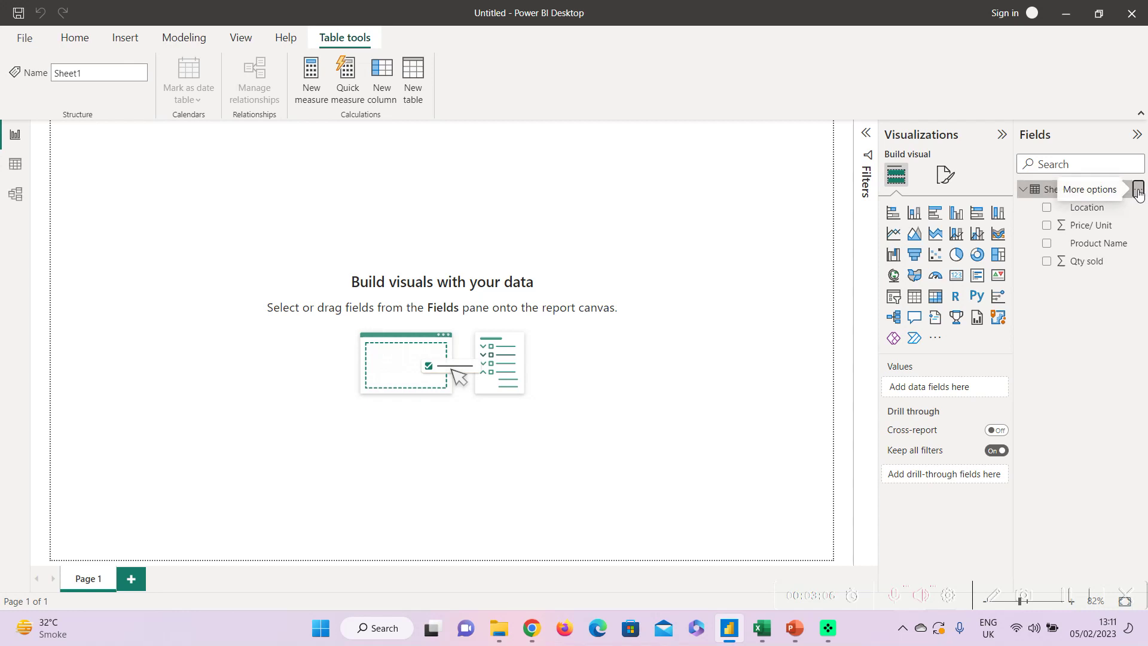
left_click(1138, 195)
Create a new measure in Sheet1 and name it Total Sales.
left_click(1043, 198)
key("Right")
key("BackSpace")
key("BackSpace")
key("BackSpace")
key("BackSpace")
key("BackSpace")
key("BackSpace")
key("BackSpace")
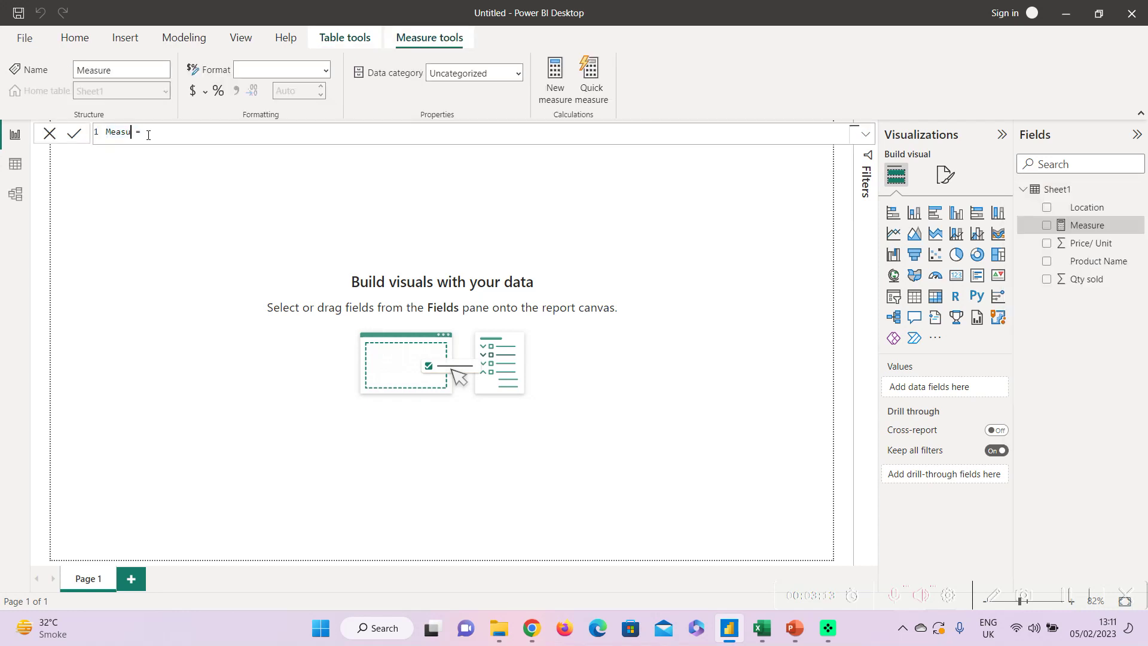
type("z")
type("=")
key("BackSpace")
key("BackSpace")
type("Total Sales")
Define Total Sales as SUMX(Sheet1, Sheet1[Price/ Unit]*Sheet1[Qty sold]) and commit it.
left_click(222, 133)
type("sumx")
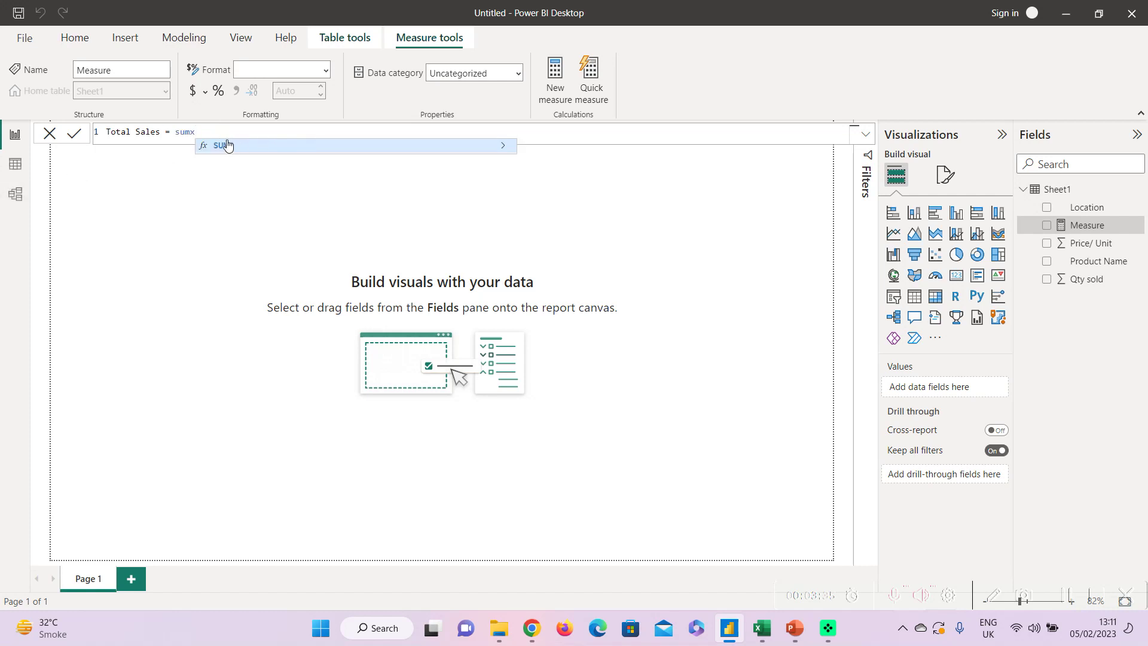
left_click(230, 146)
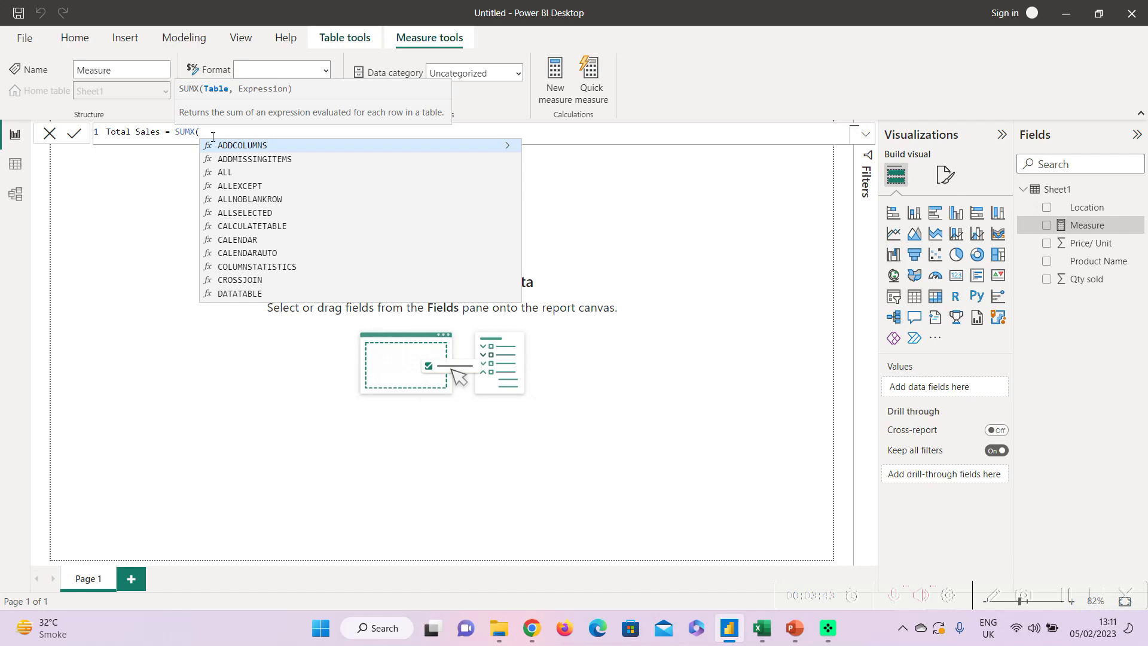
type("sheet")
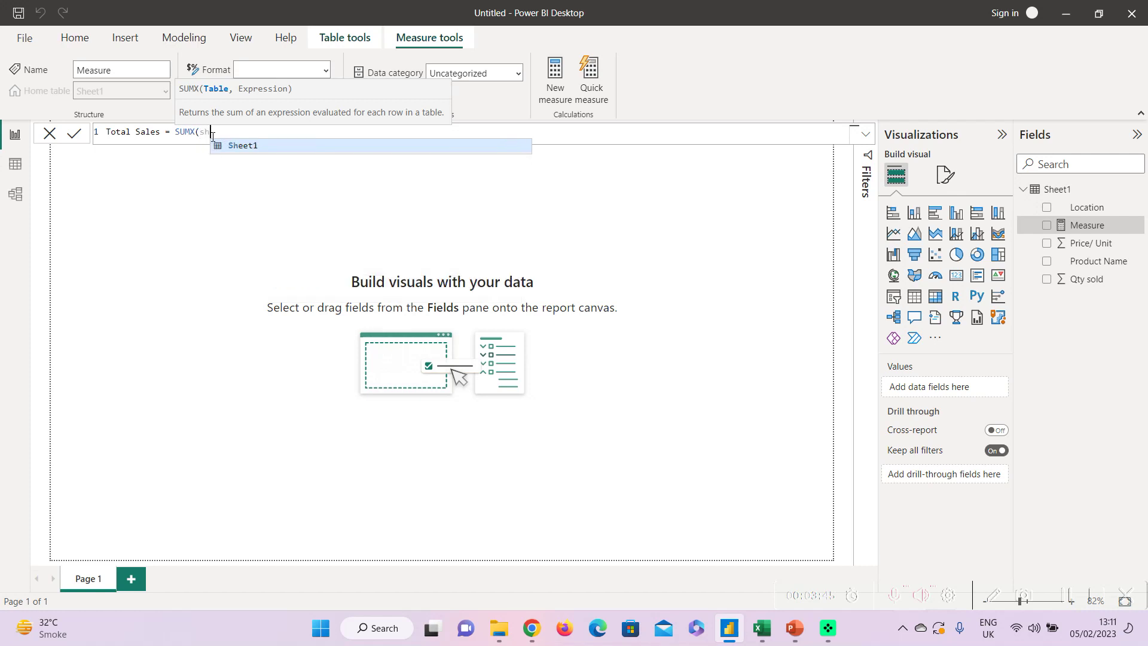
left_click(268, 151)
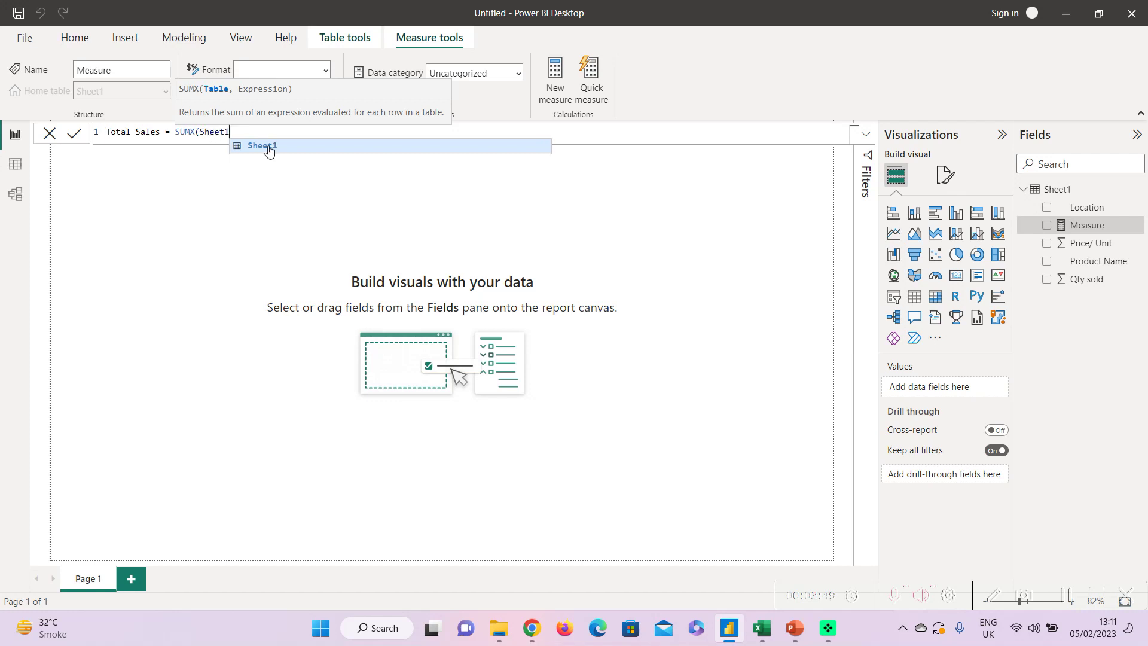
type(",")
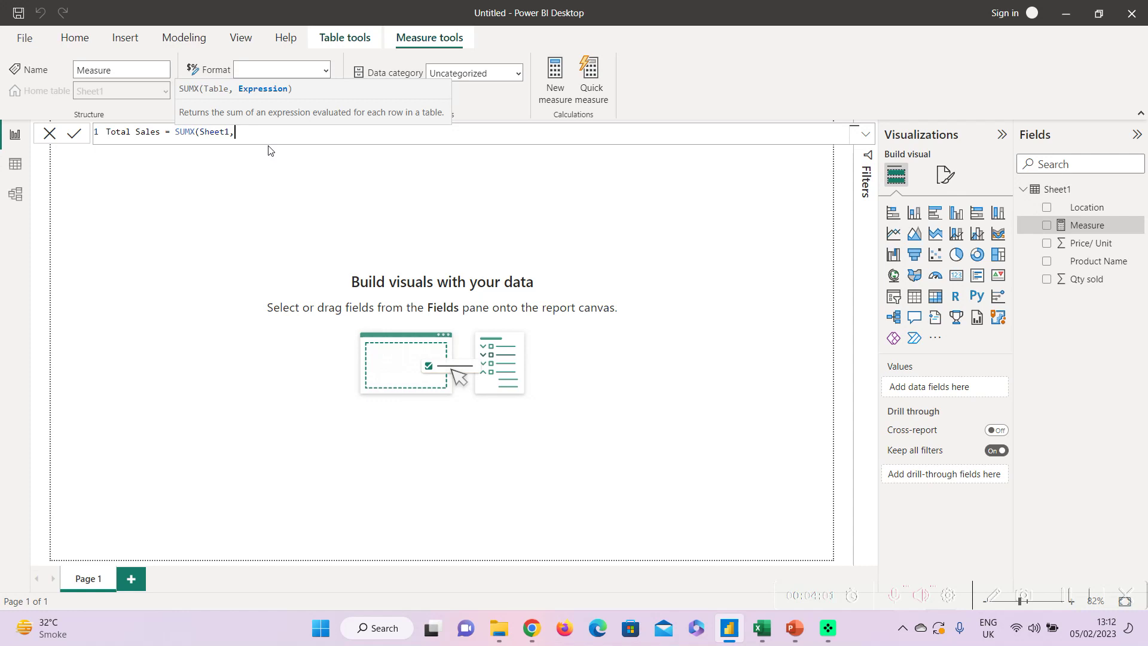
type("sheet")
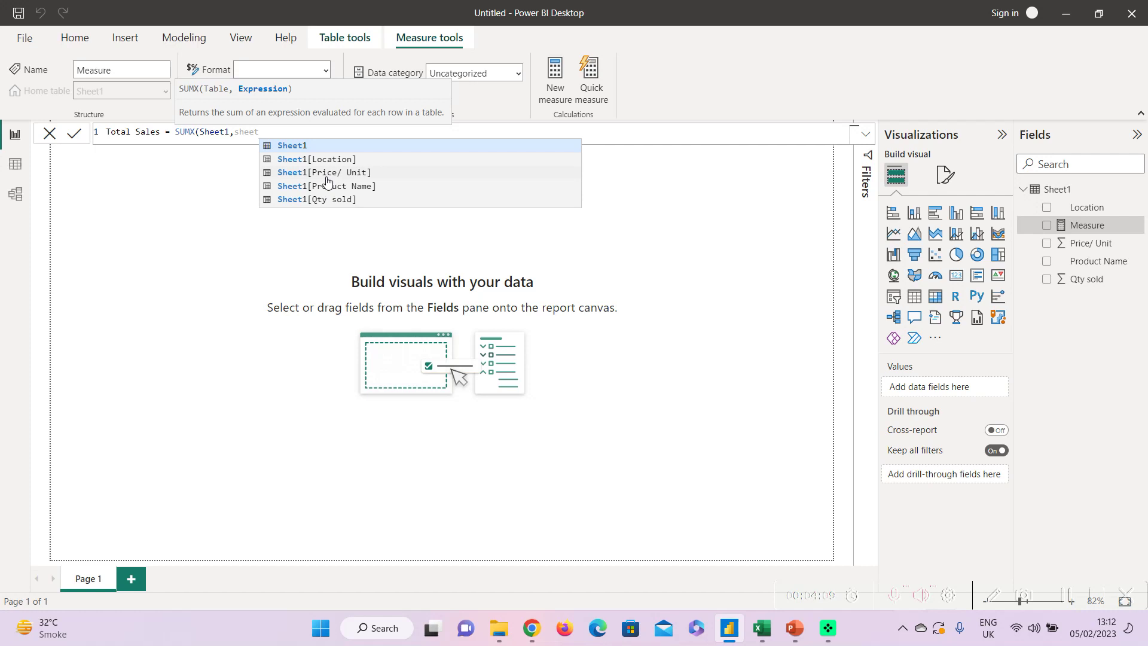
left_click(329, 173)
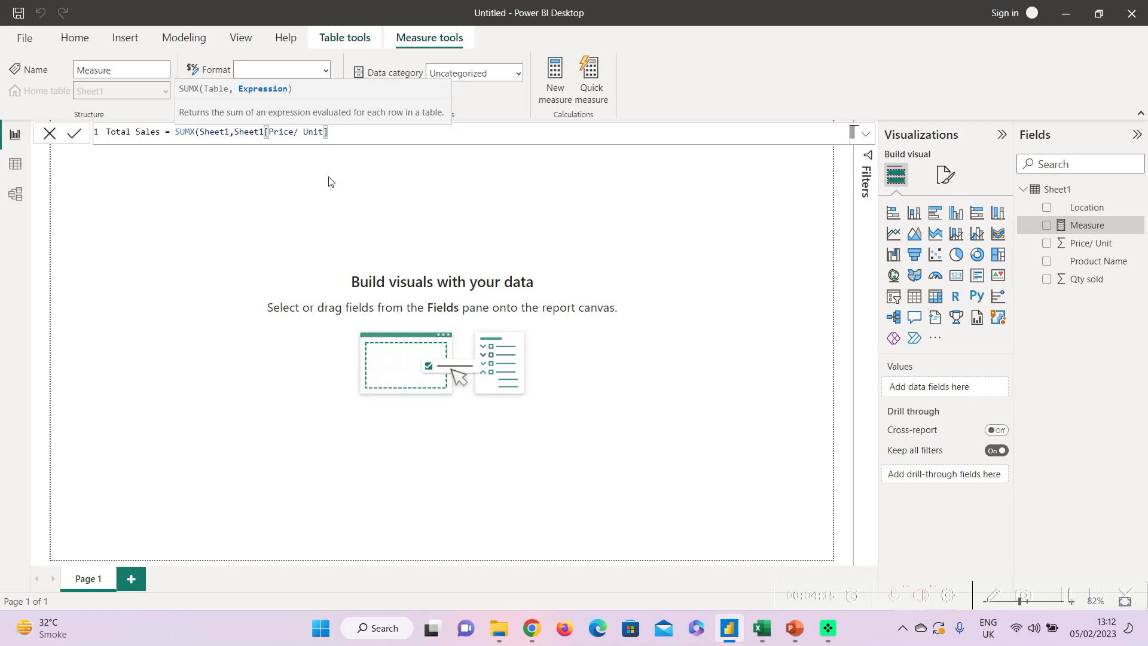
type("*shee")
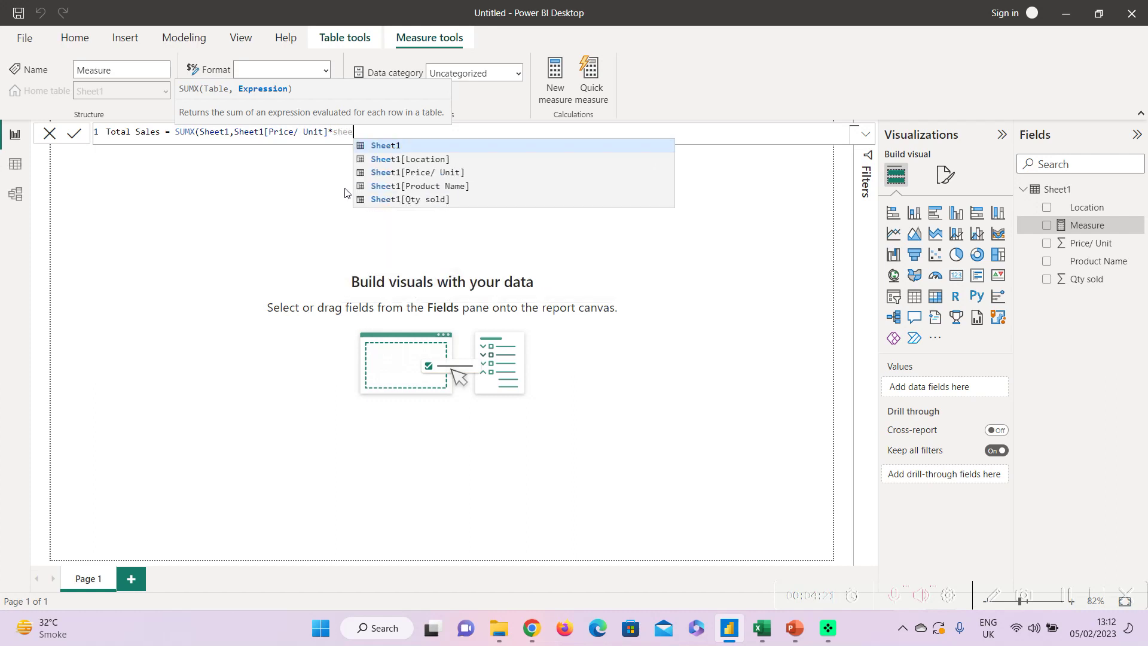
left_click(407, 201)
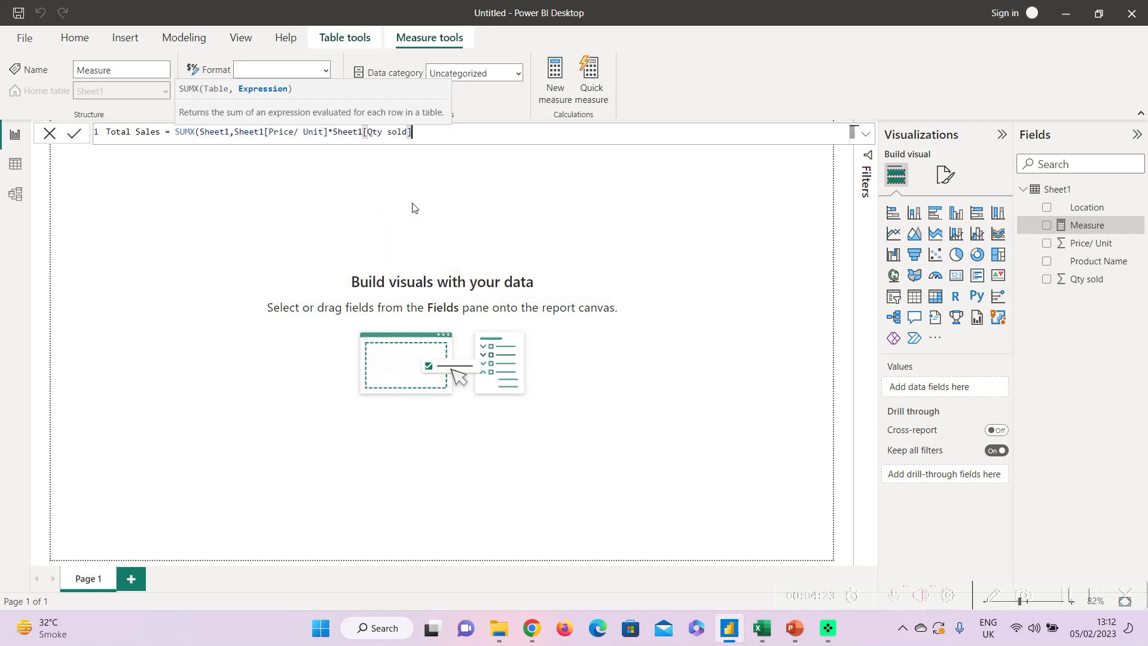
type(")")
key("Return")
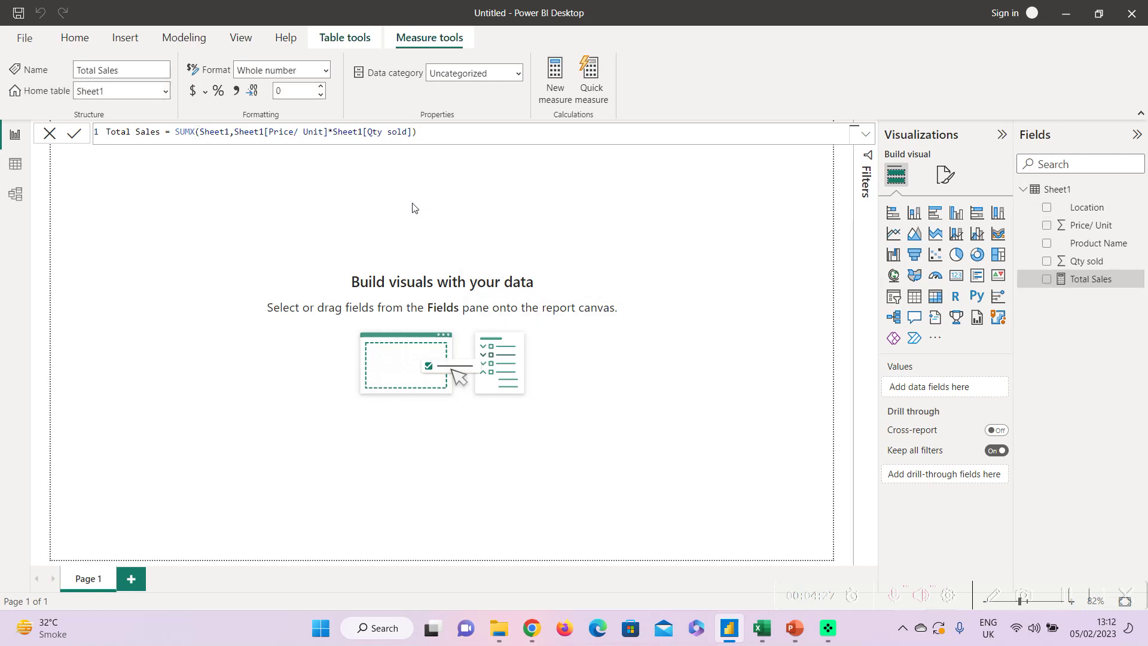
left_click(1069, 598)
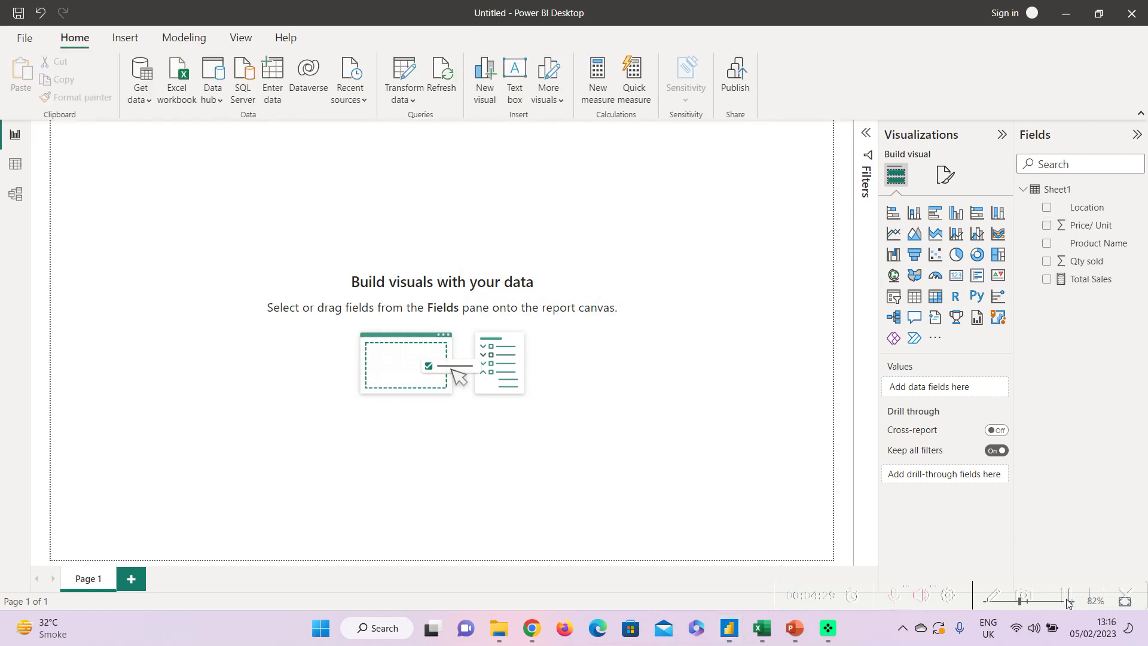
left_click(16, 168)
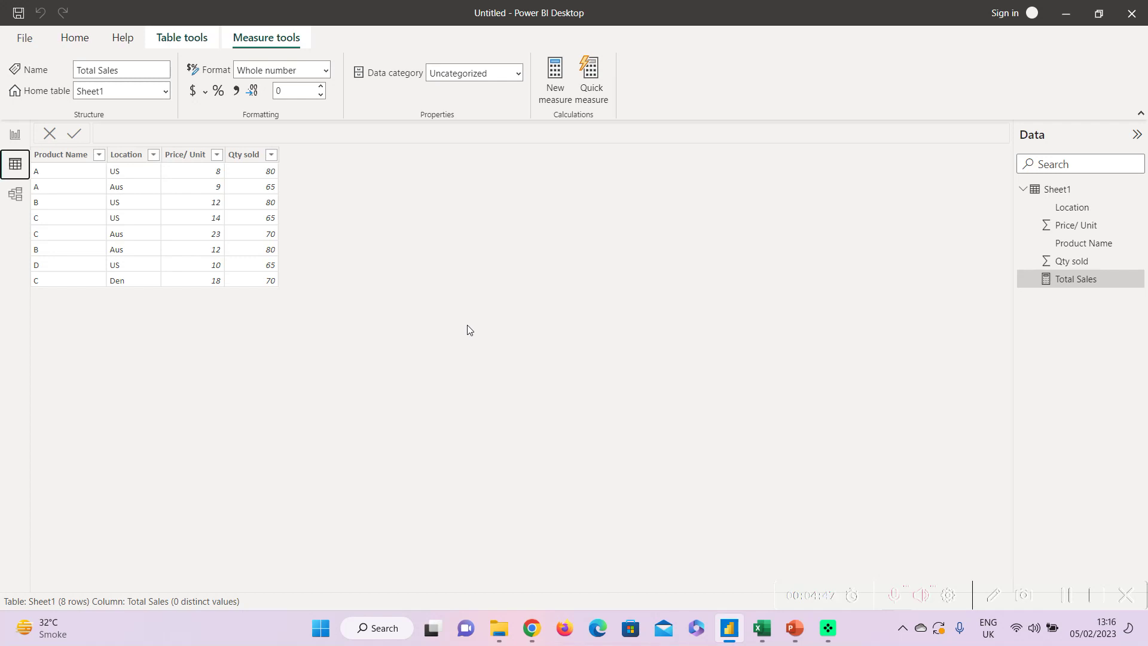
left_click(17, 137)
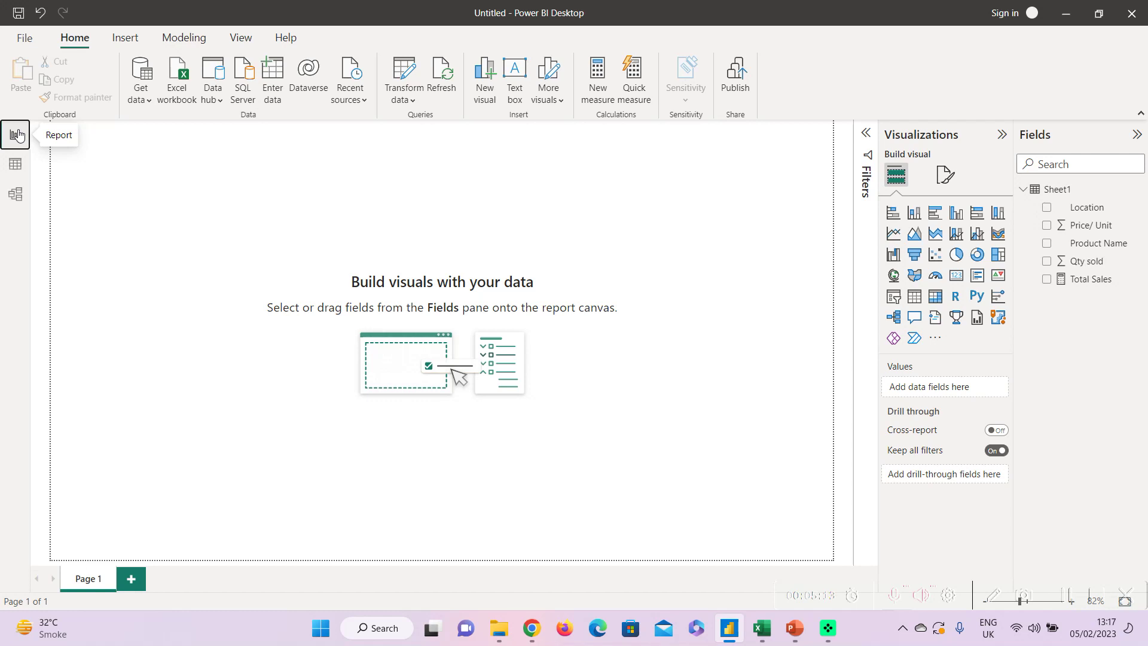
Add a stacked bar chart near the page centre plotting Total Sales by Product Name.
left_click(1068, 599)
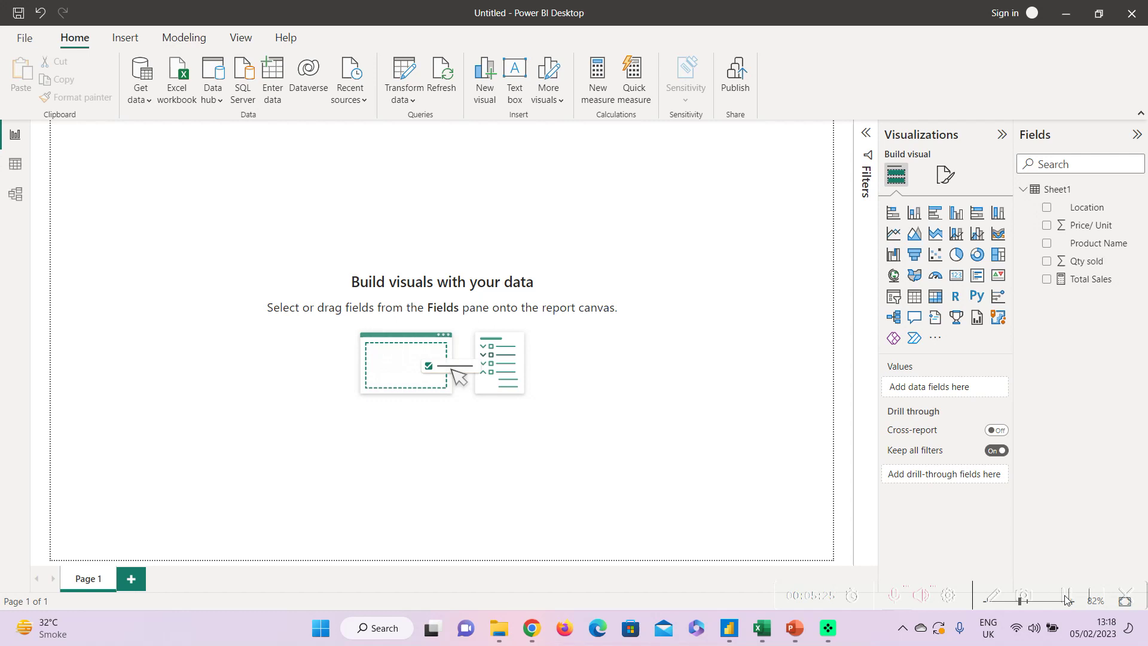
left_click(894, 212)
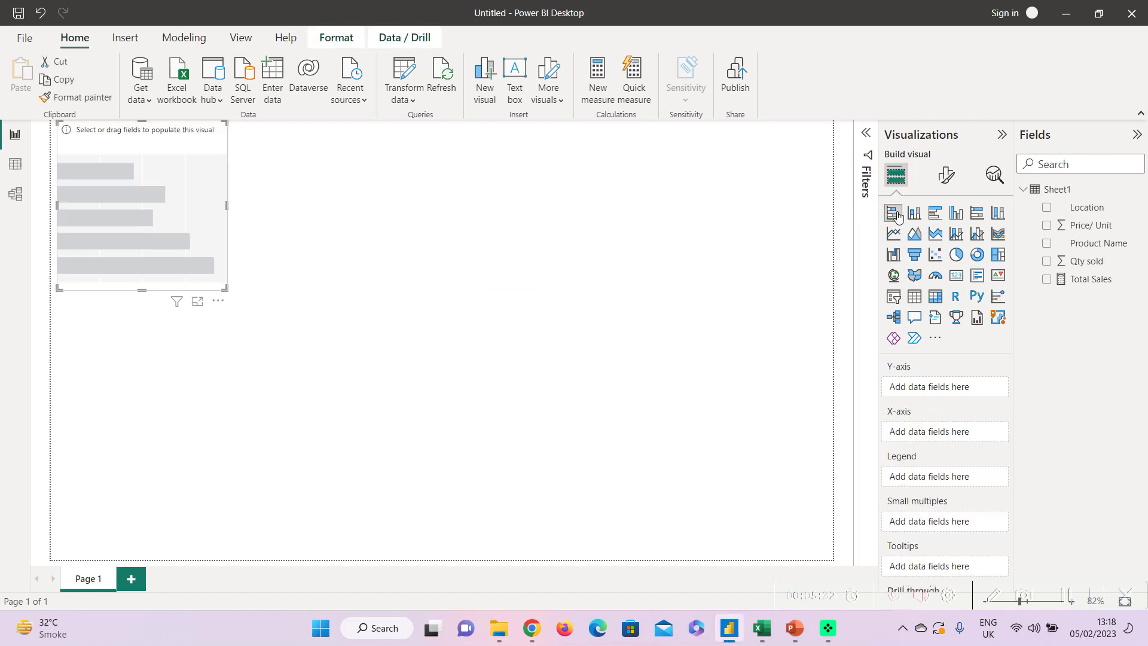
left_click_drag(188, 143, 385, 197)
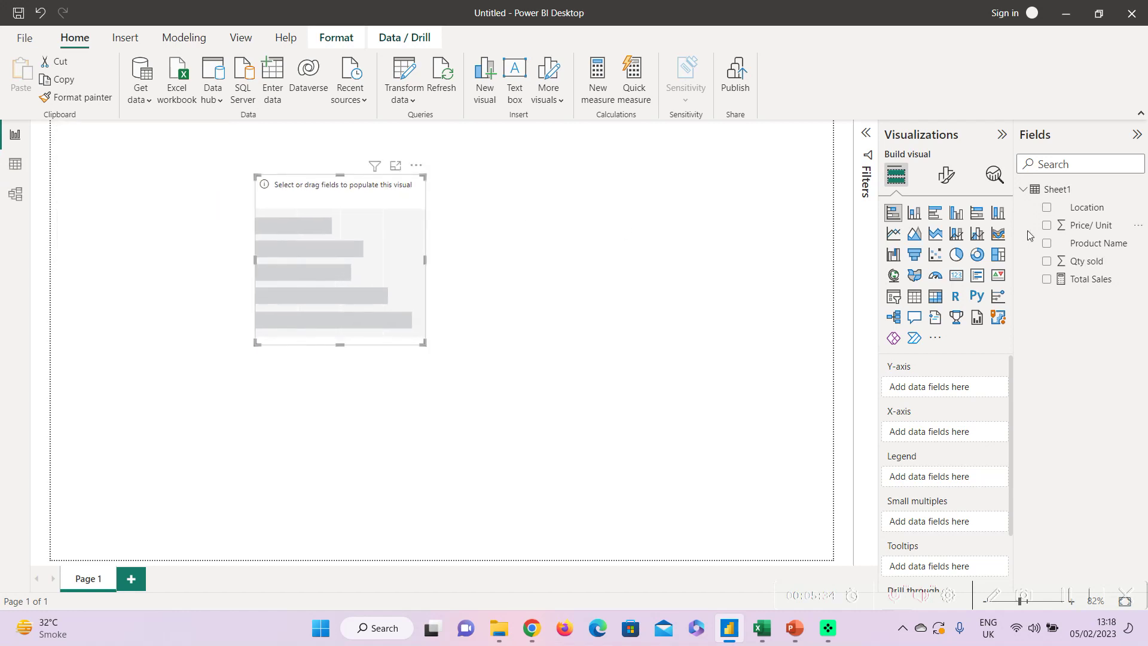
left_click(1103, 250)
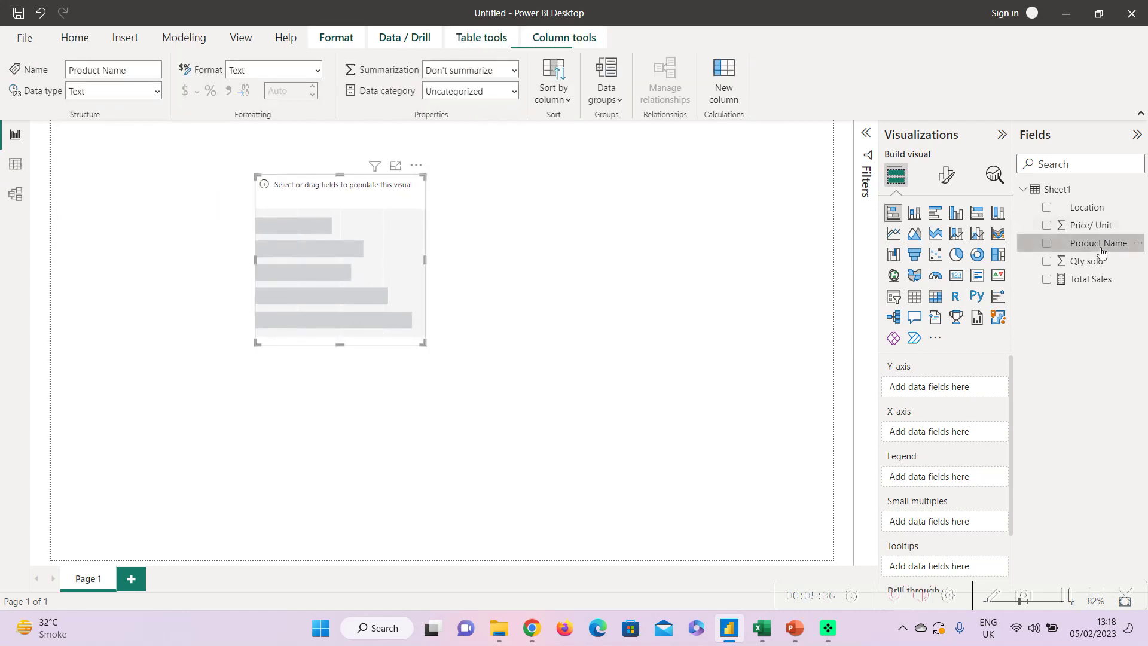
left_click(1049, 250)
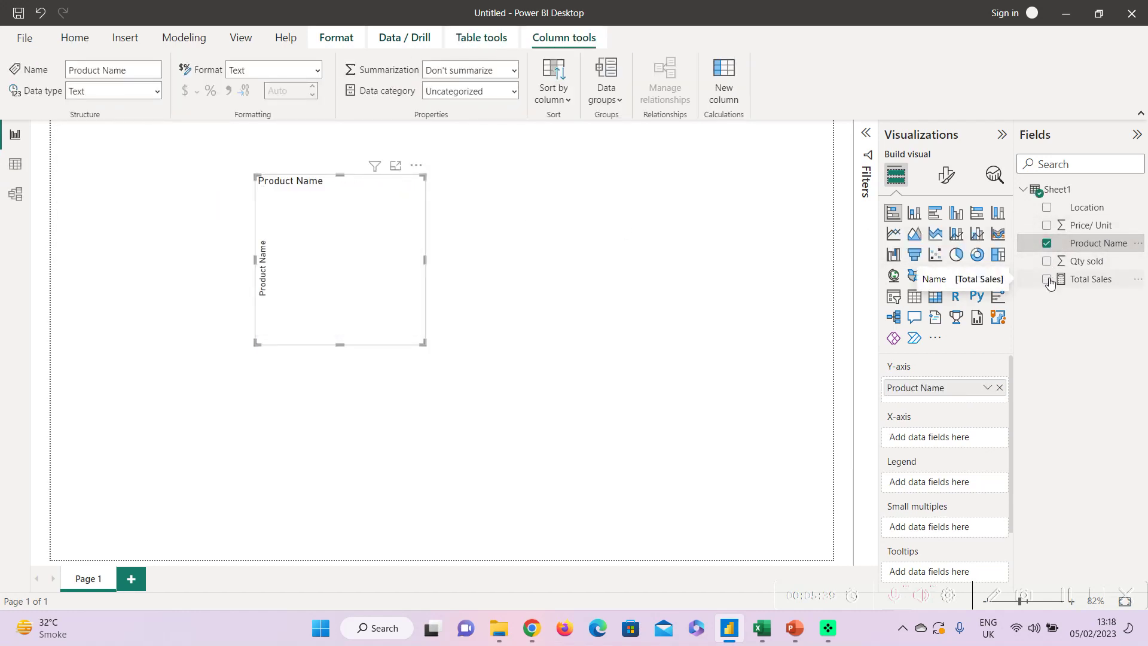
left_click(1047, 279)
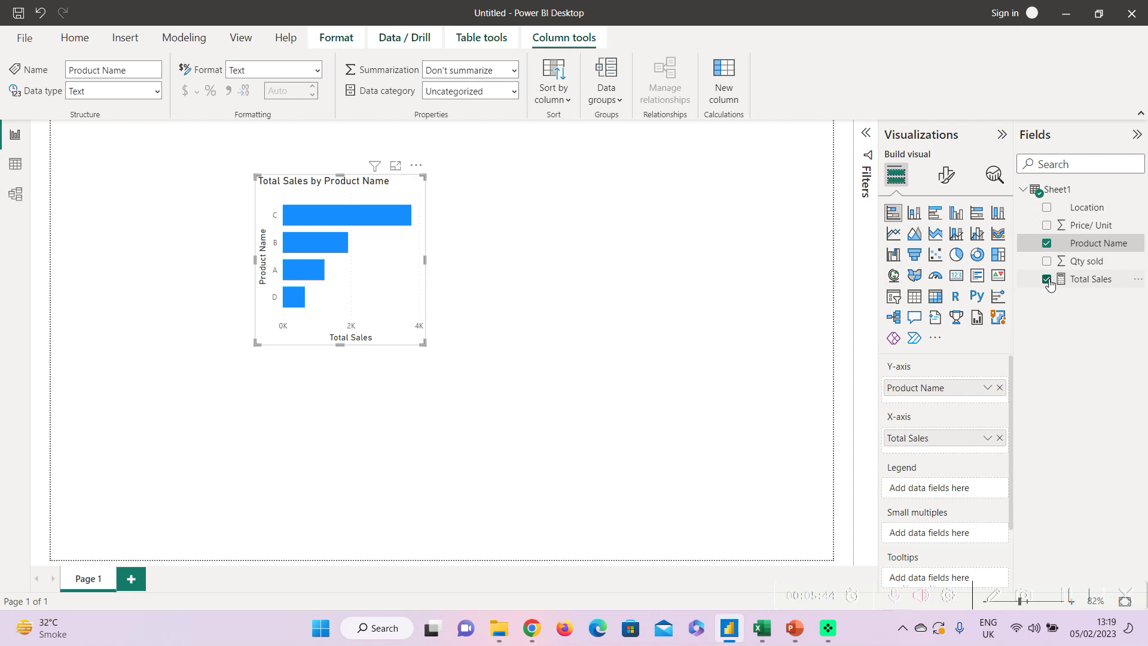
Turn on the chart's data labels so the bars show 3.8K, 1.9K, 1.2K and 0.7K.
left_click(946, 176)
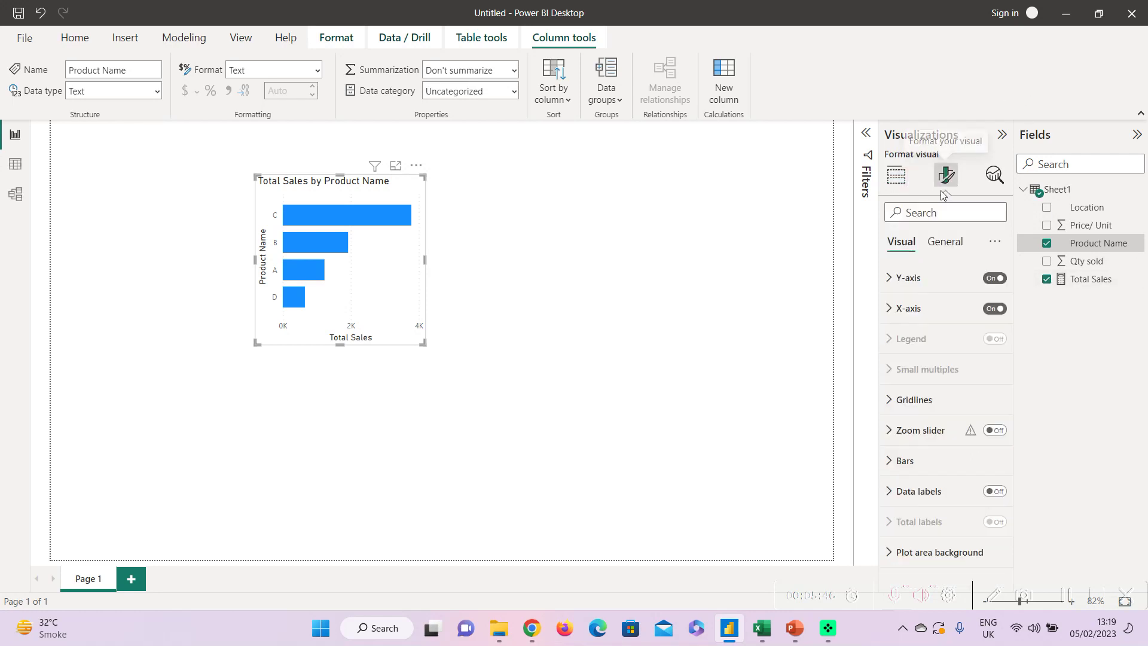
left_click(997, 493)
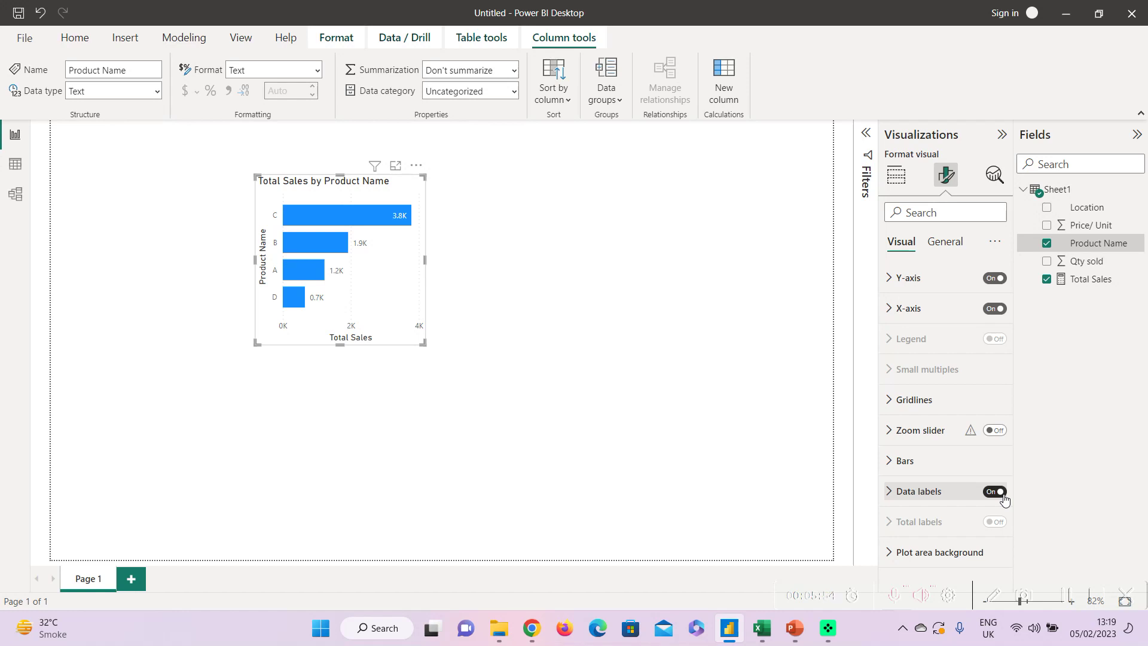
left_click(896, 174)
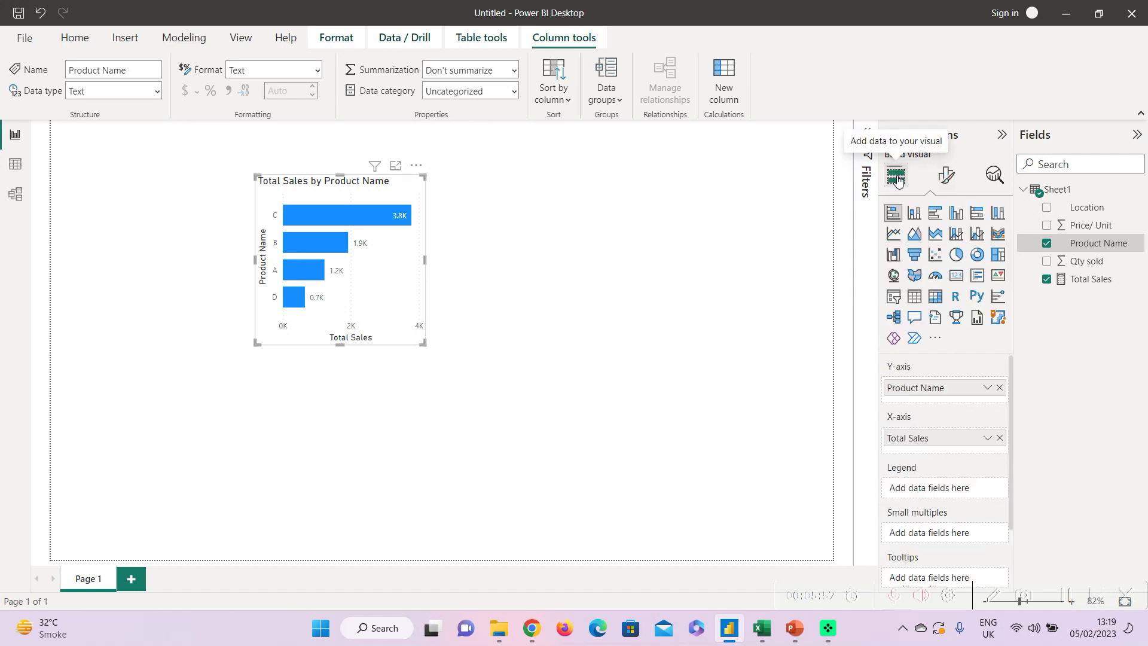
Convert the chart to a table sorted by Total Sales descending, C 3780 first, totalling 7575.
left_click(919, 306)
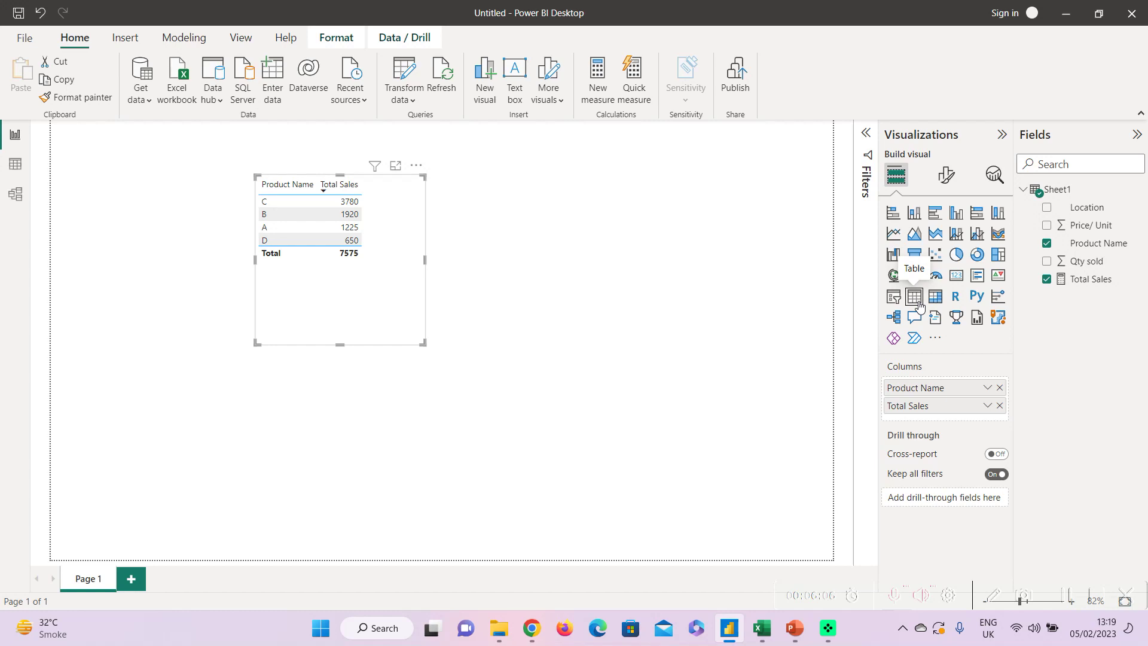
left_click(323, 189)
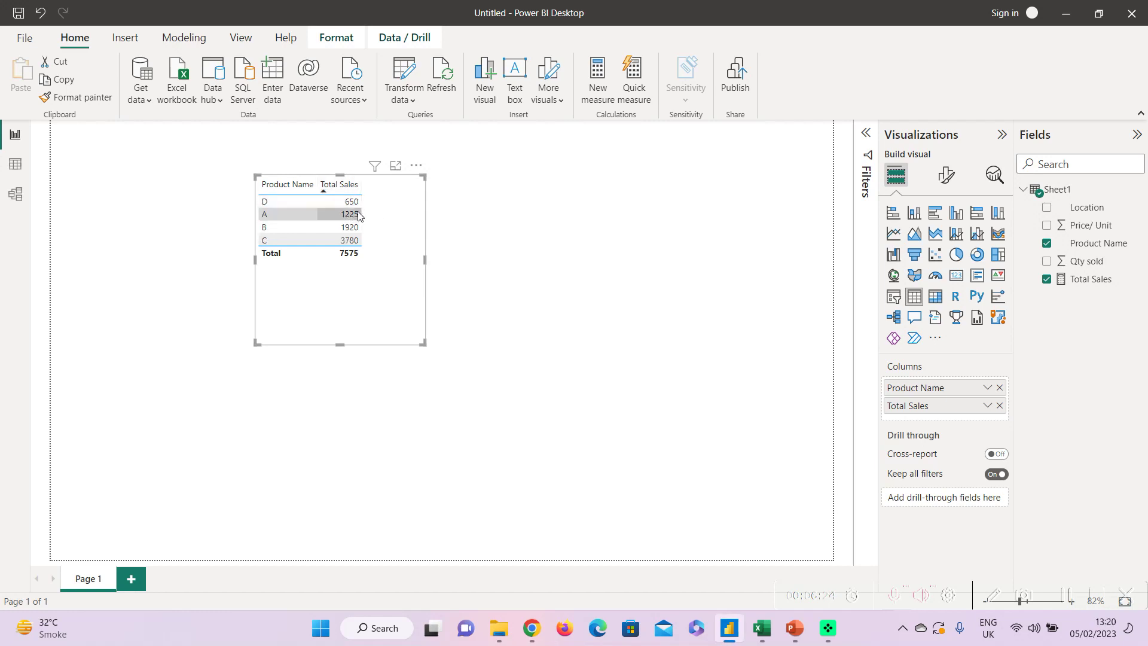
left_click(324, 190)
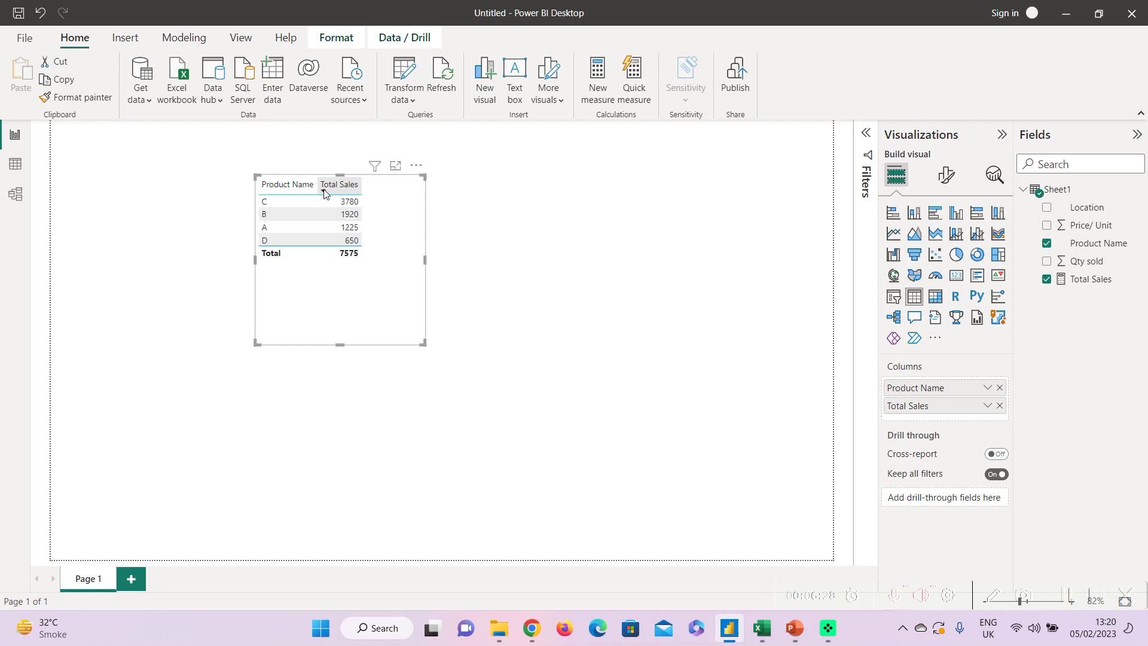